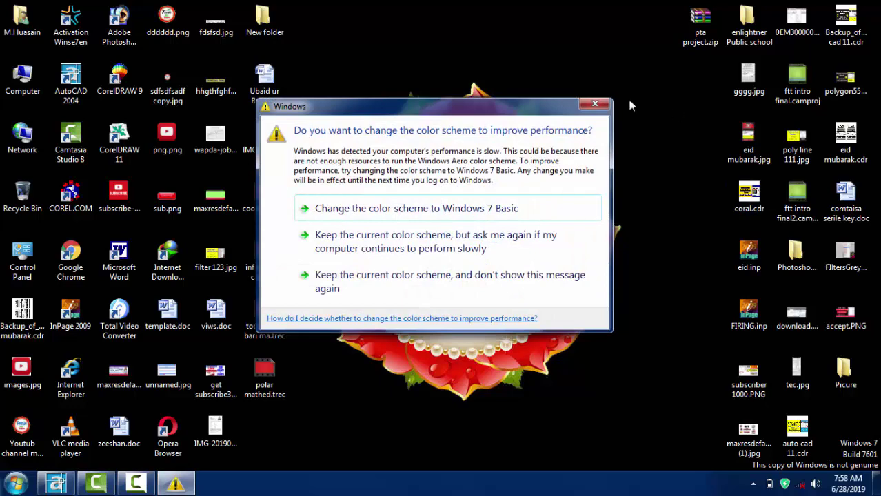
# Dismiss the Windows 7 colour-scheme performance warning.
pyautogui.click(595, 104)
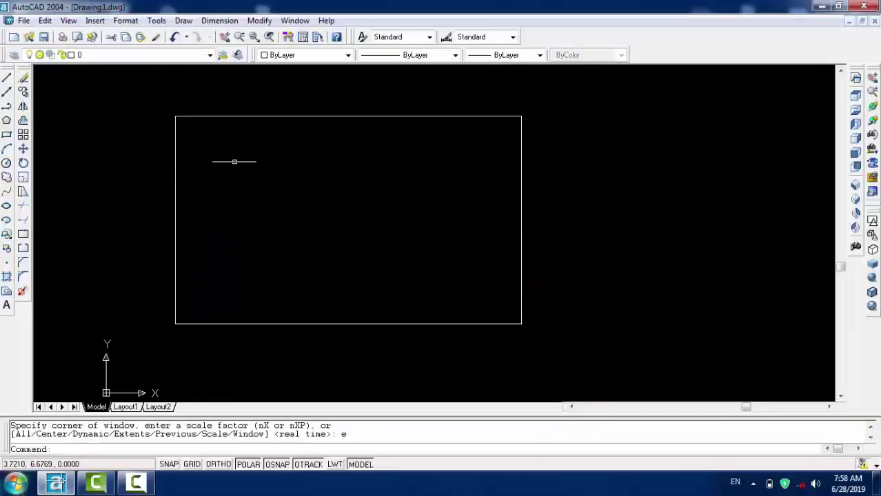
# Erase the old rectangle by window-selecting it and deleting it.
pyautogui.click(436, 111)
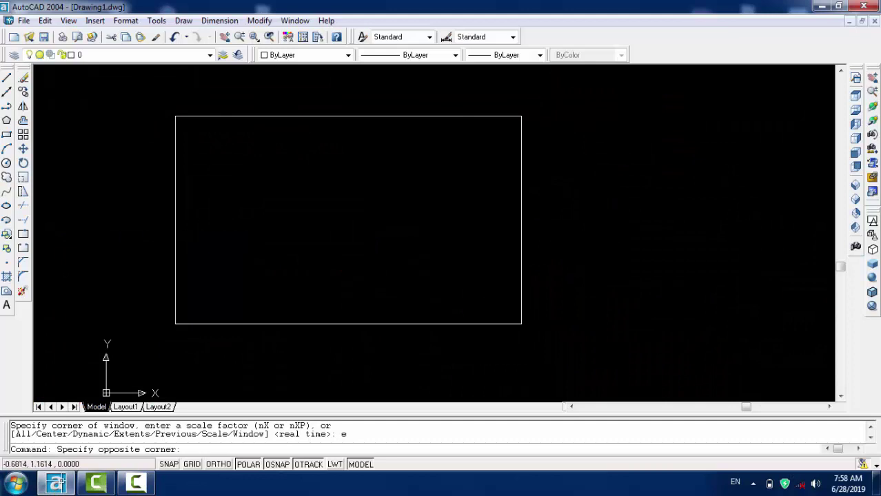
pyautogui.click(120, 342)
pyautogui.press('Delete')
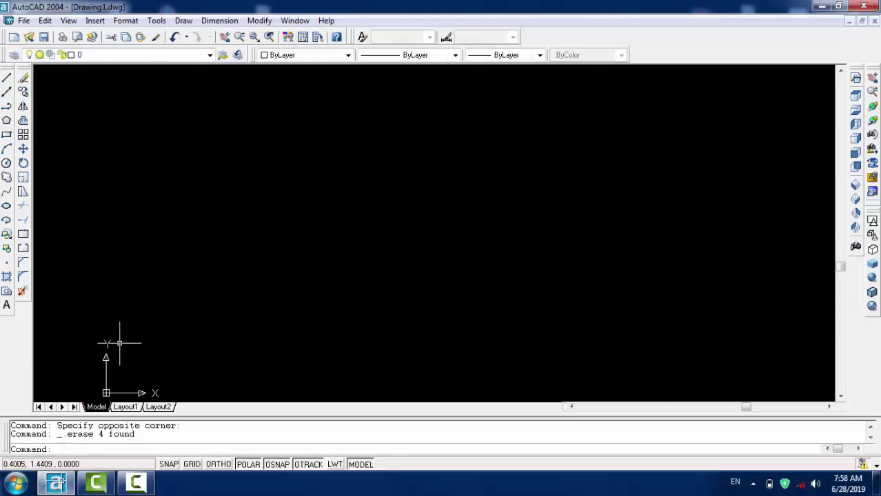
# Zoom to extents, then start the LINE command.
pyautogui.write('z')
pyautogui.press('Return')
pyautogui.write('e')
pyautogui.press('Return')
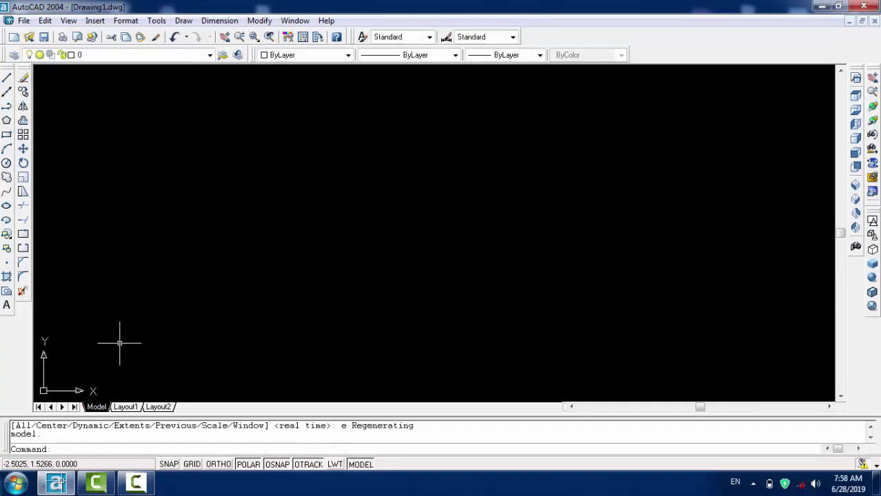
pyautogui.write('l')
pyautogui.press('Return')
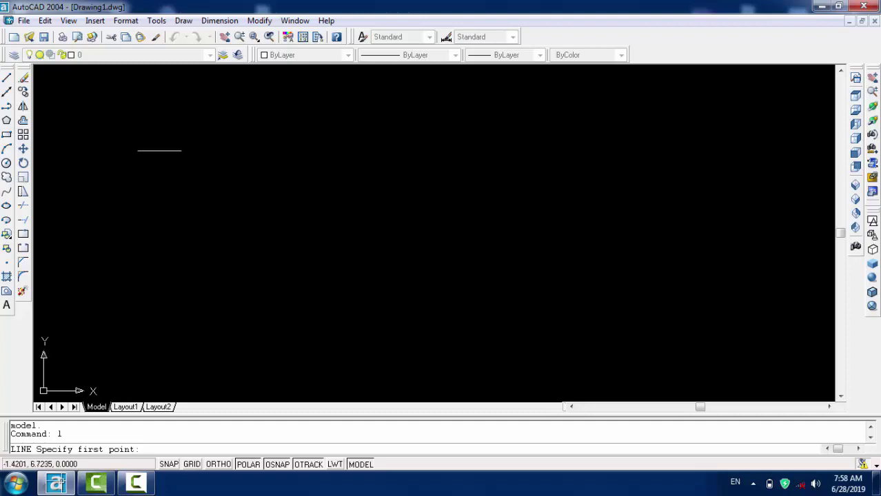
# Turn Ortho on with F8 while drawing trial line segments, then undo both segments.
pyautogui.click(152, 153)
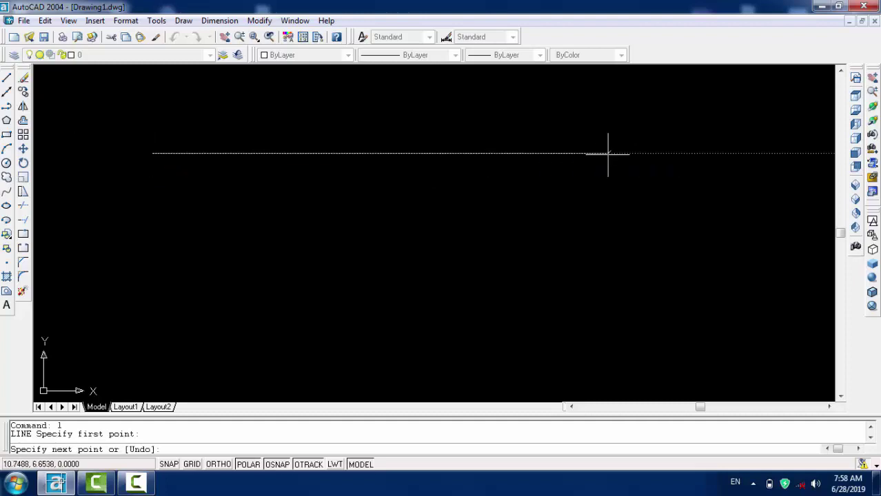
pyautogui.press('F8')
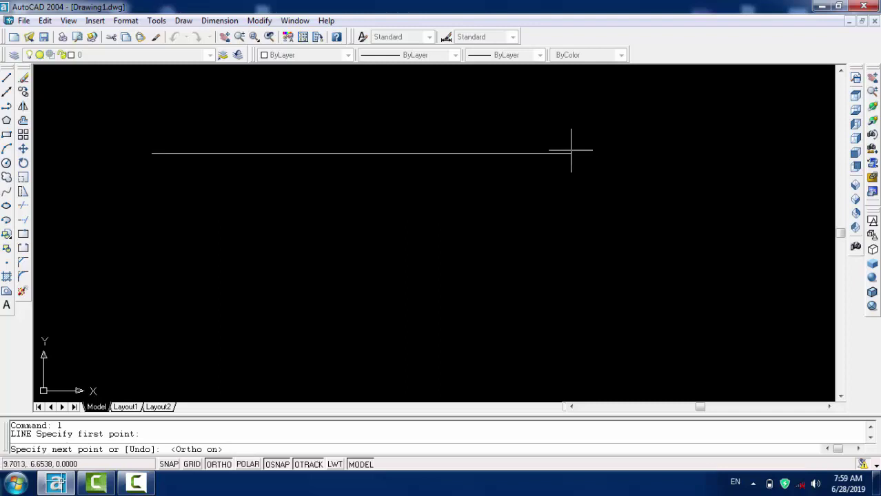
pyautogui.click(570, 151)
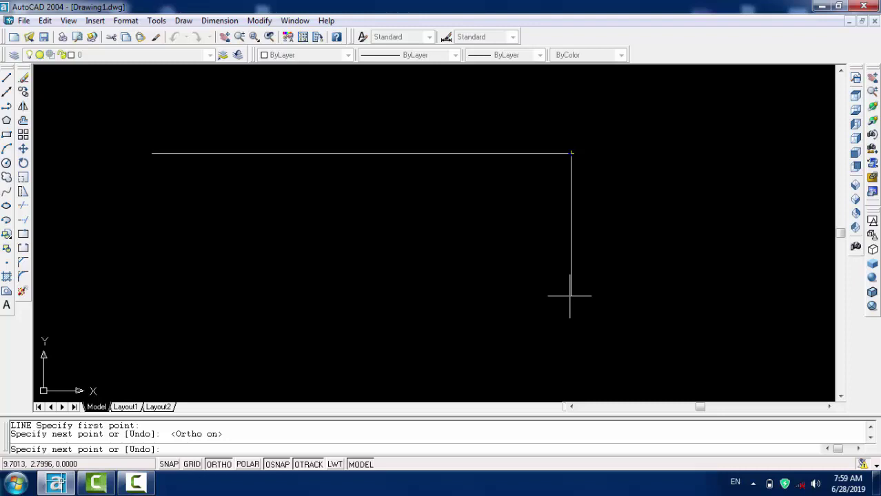
pyautogui.hotkey('ctrl', 'z')
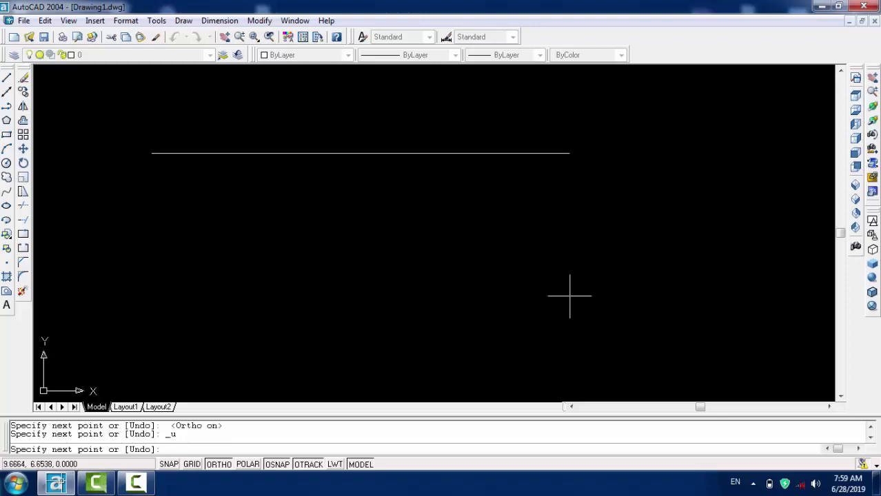
pyautogui.hotkey('ctrl', 'z')
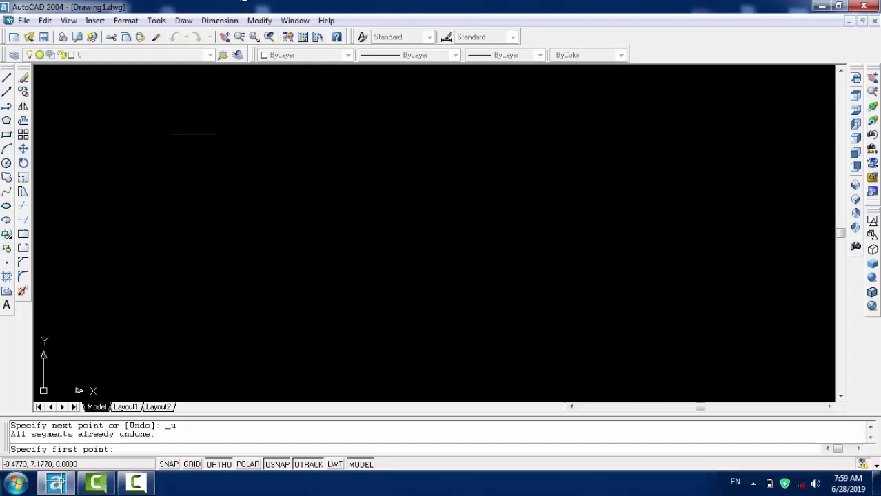
# From a start corner, draw a 5-unit horizontal top edge and an 8-unit downward right side.
pyautogui.click(179, 158)
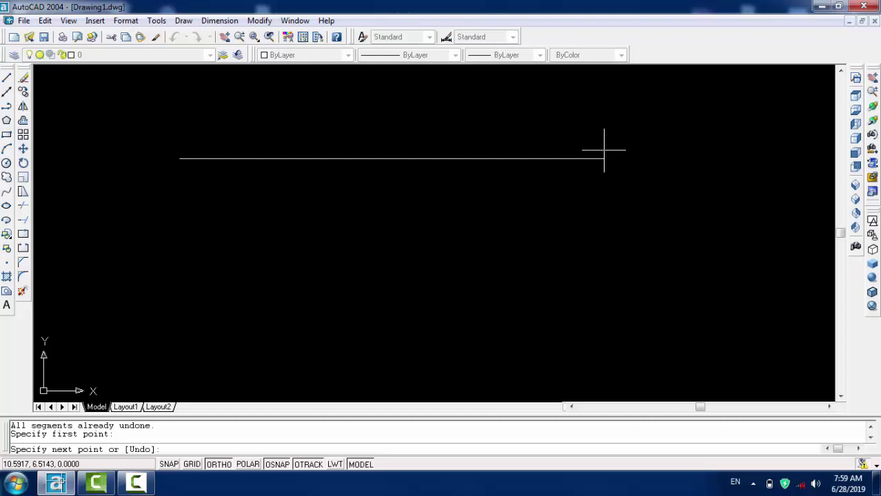
pyautogui.write('5')
pyautogui.press('Return')
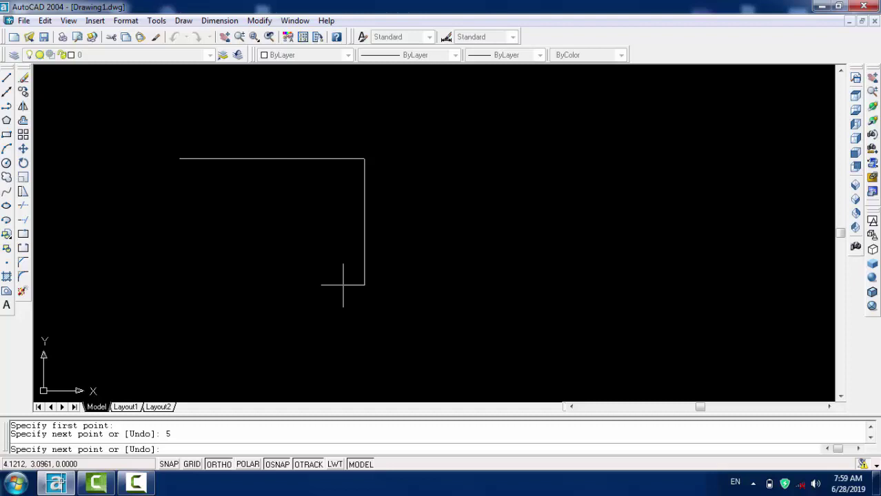
pyautogui.write('8')
pyautogui.press('Return')
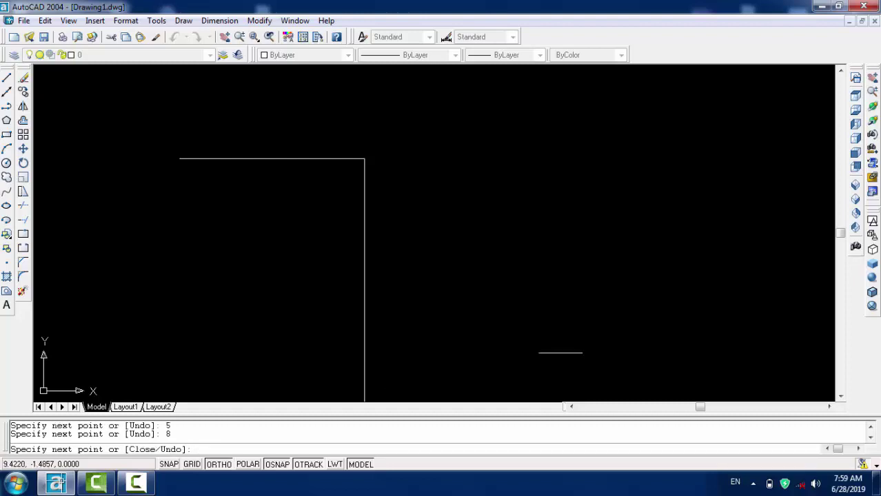
# Add the 5-unit bottom edge and 8-unit left side, then end LINE.
pyautogui.scroll(-5, 359, 262)
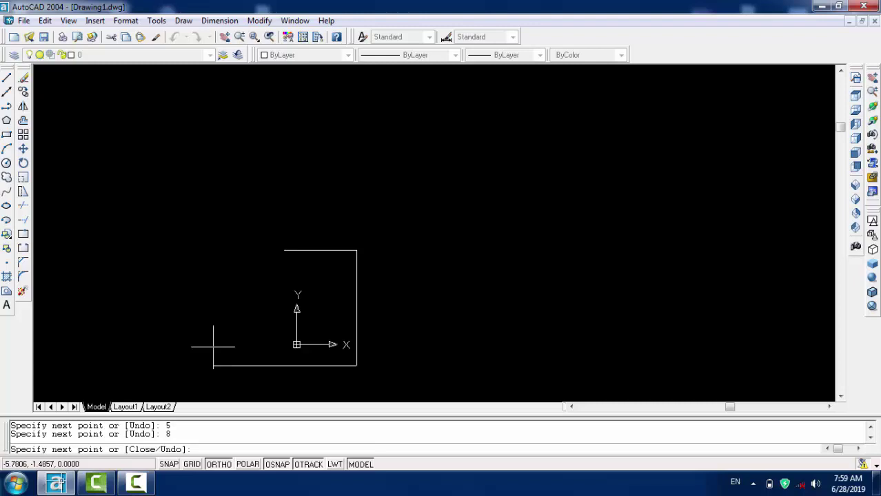
pyautogui.write('5')
pyautogui.press('Return')
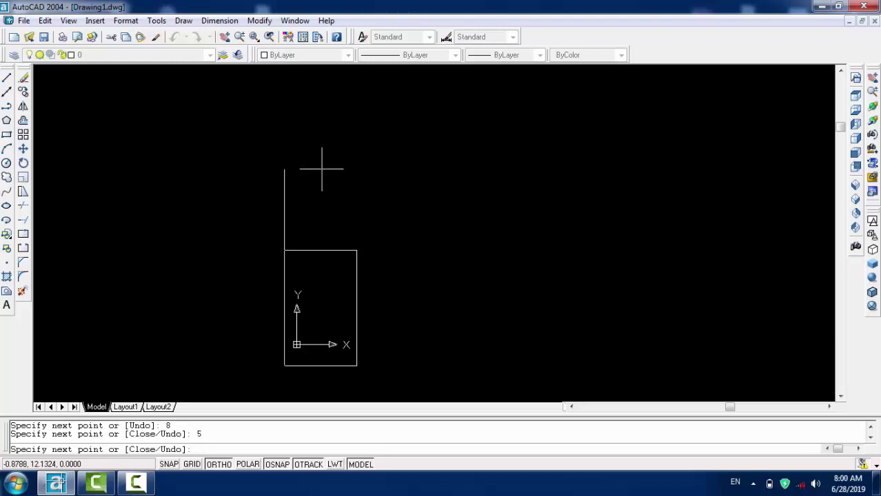
pyautogui.write('8')
pyautogui.press('Return')
pyautogui.press('Return')
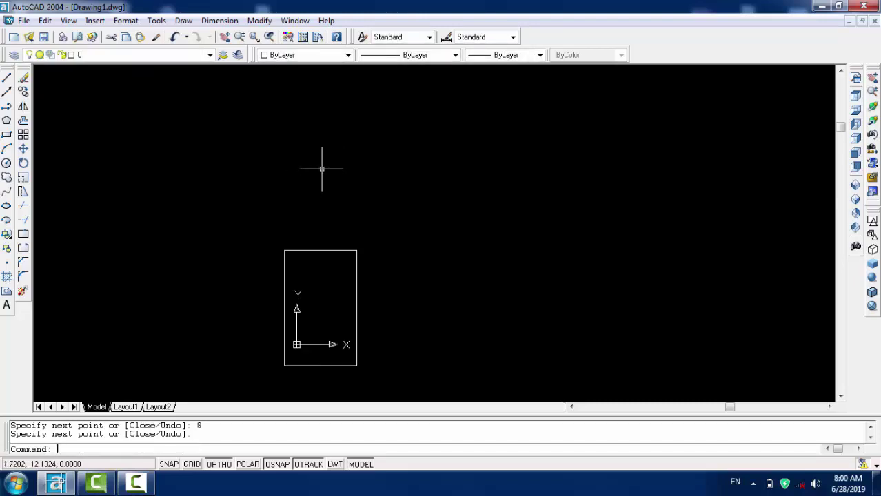
# Zoom Extents with Z and E so the 5-by-8 rectangle fills the drawing area.
pyautogui.write('z')
pyautogui.press('Return')
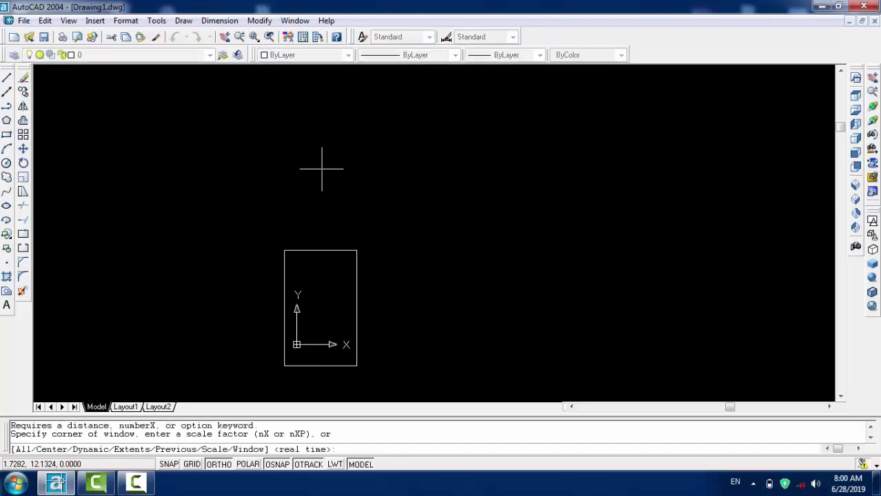
pyautogui.write('e')
pyautogui.press('Return')
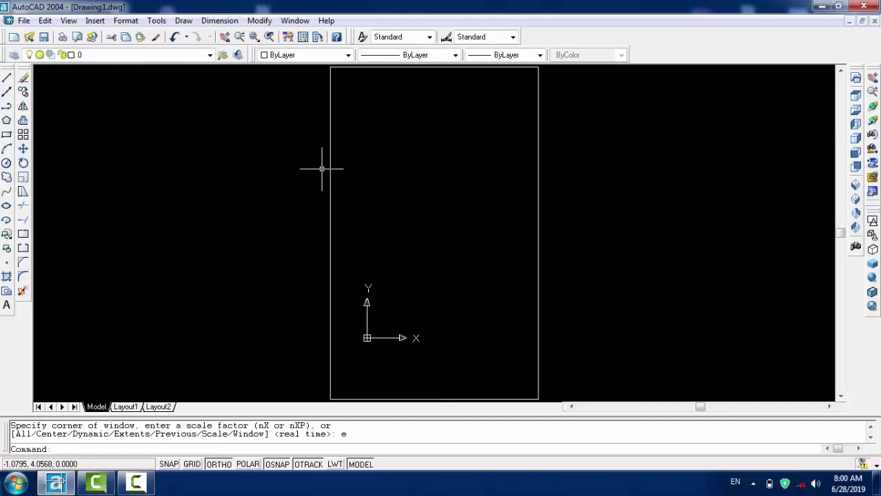